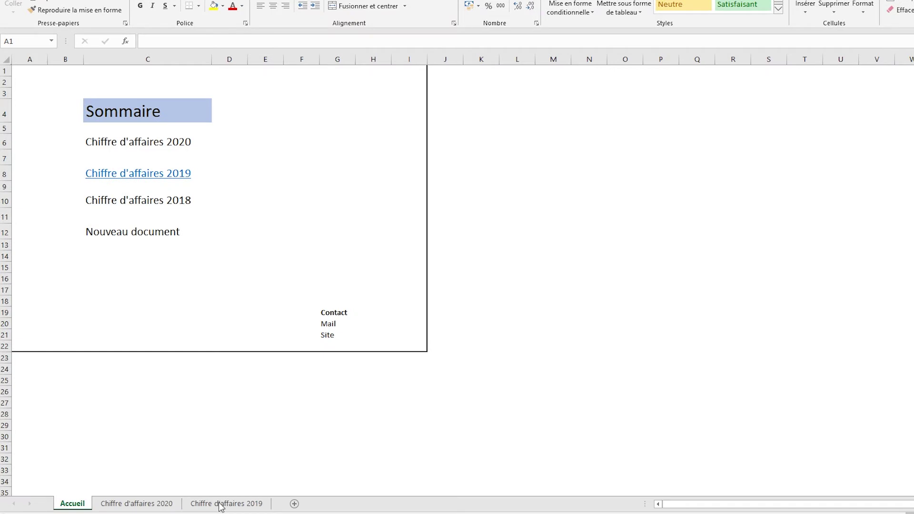
Test the Chiffre d'affaires 2019 link and return to the summary sheet.
click(126, 176)
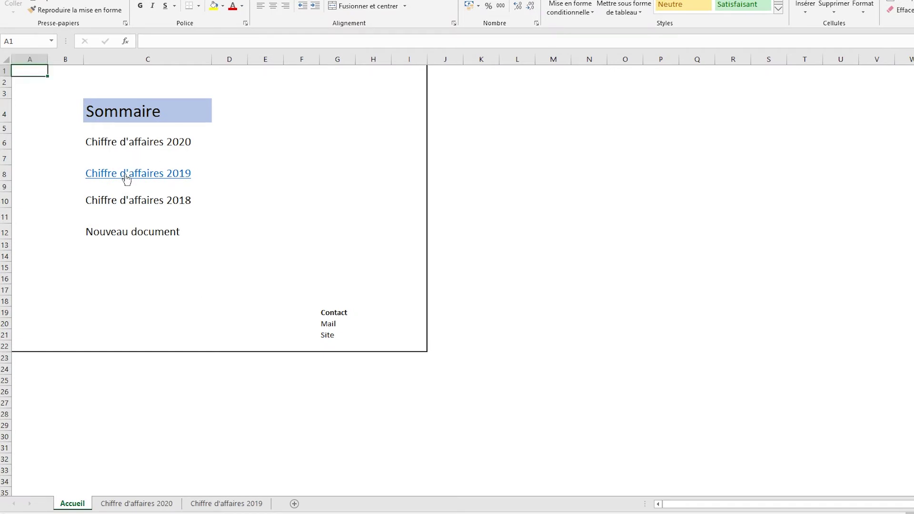
click(127, 176)
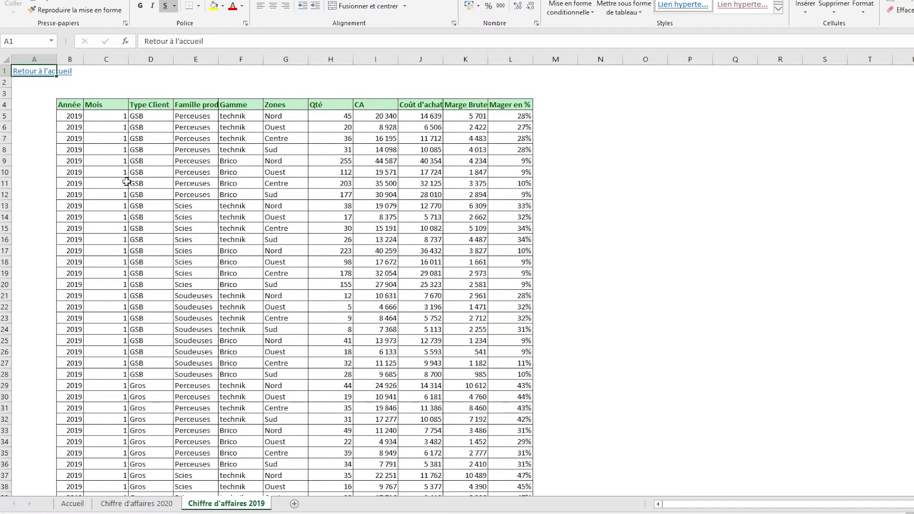
click(33, 72)
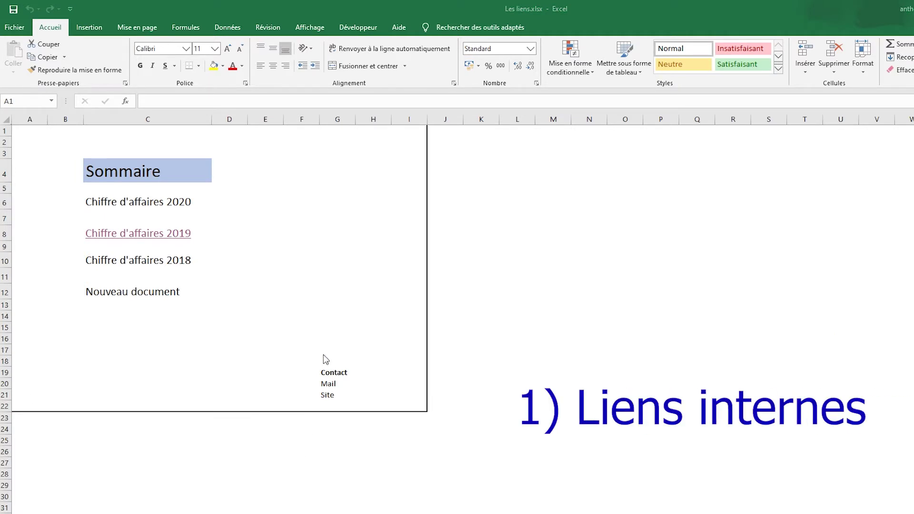
double_click(153, 233)
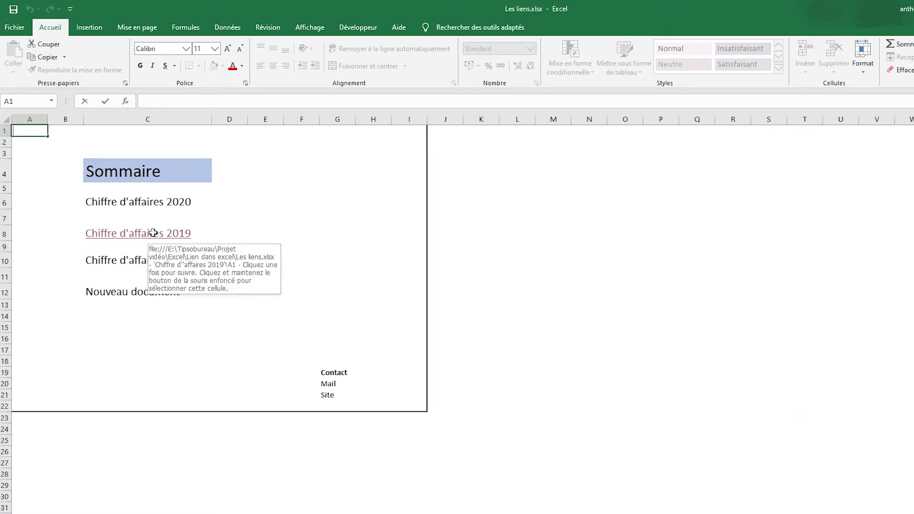
click(153, 233)
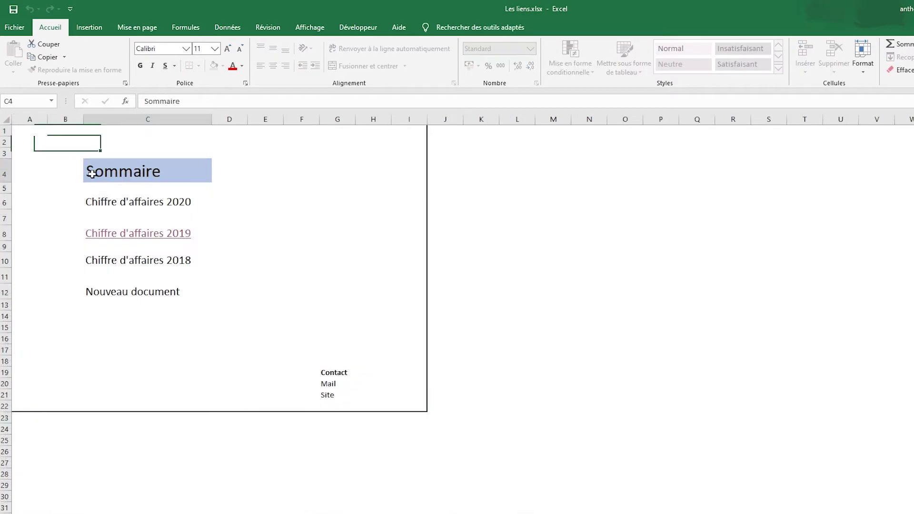
Select C6 and open the hyperlink dialog, reviewing its link-type options.
click(123, 200)
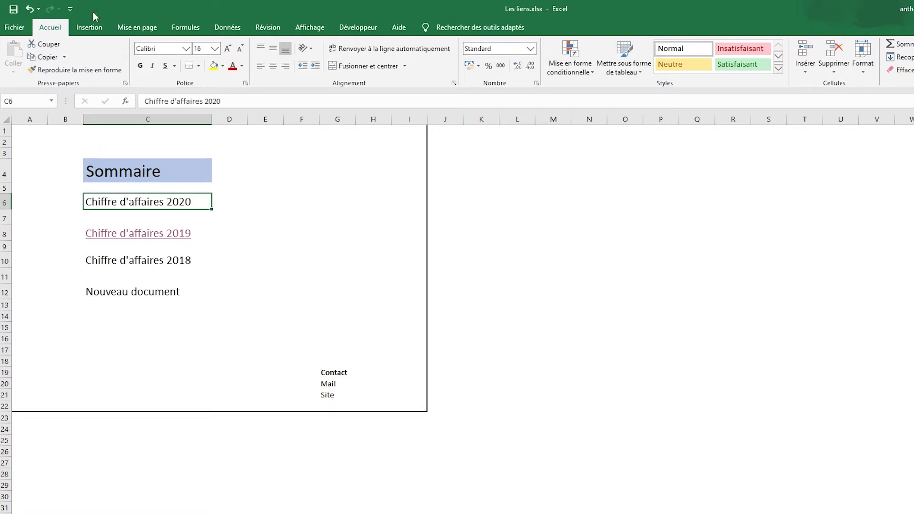
click(94, 27)
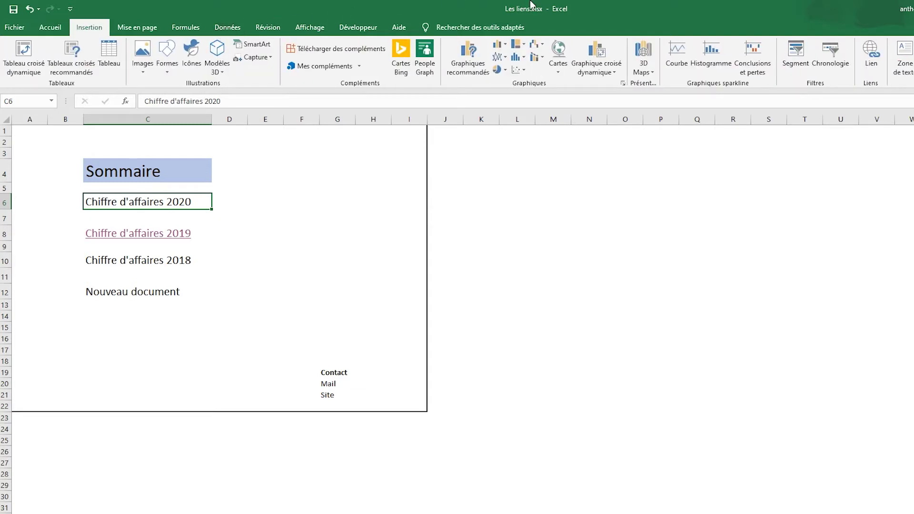
click(872, 54)
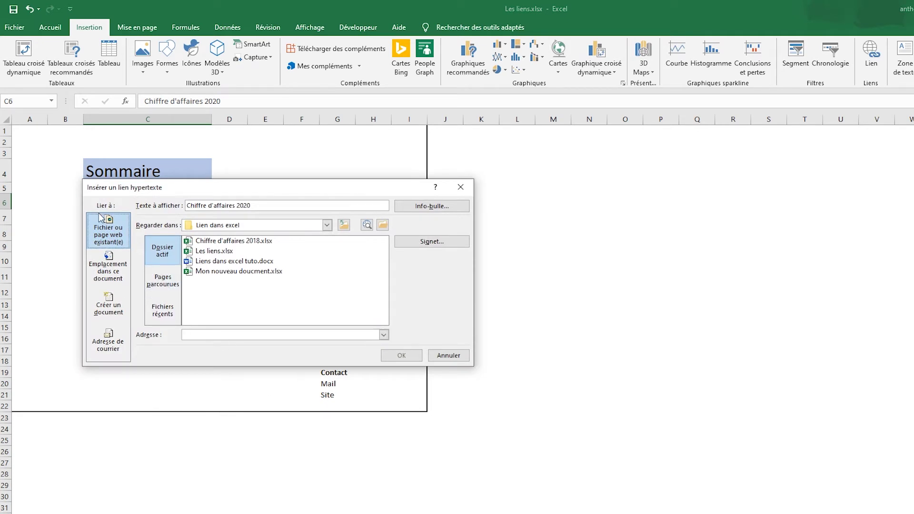
click(101, 272)
click(102, 314)
click(106, 342)
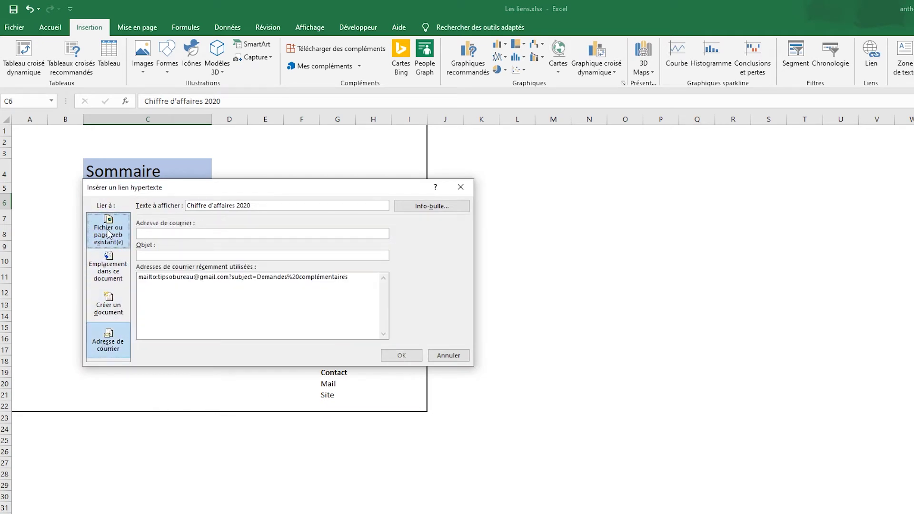
click(109, 233)
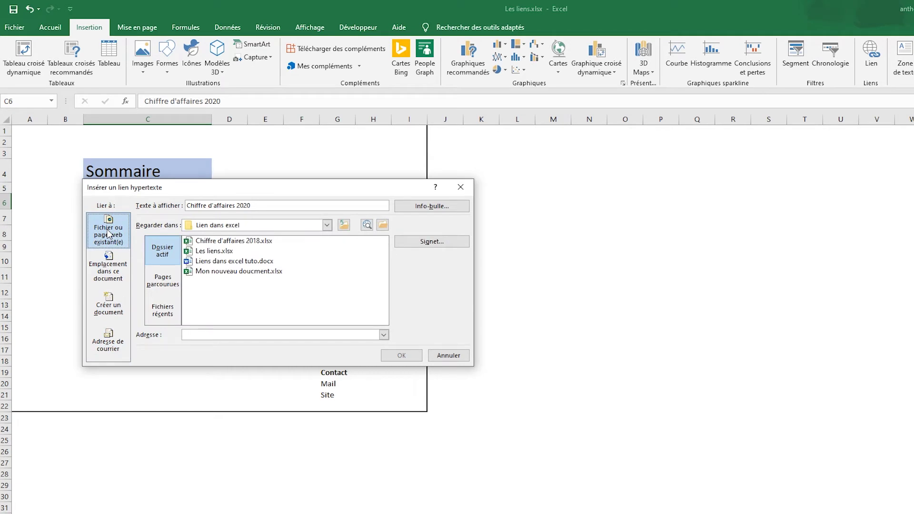
Point C6's link to the Chiffre d'affaires 2020 sheet in this workbook.
click(114, 275)
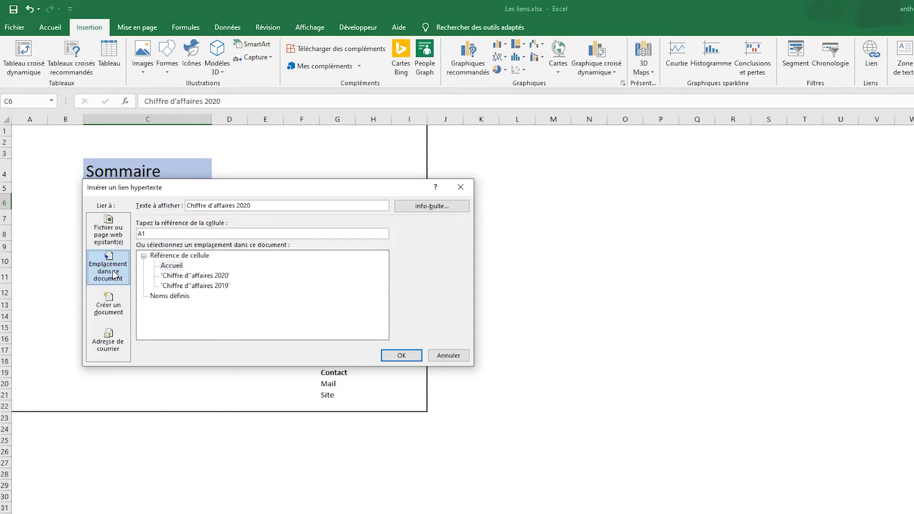
drag(215, 181, 380, 171)
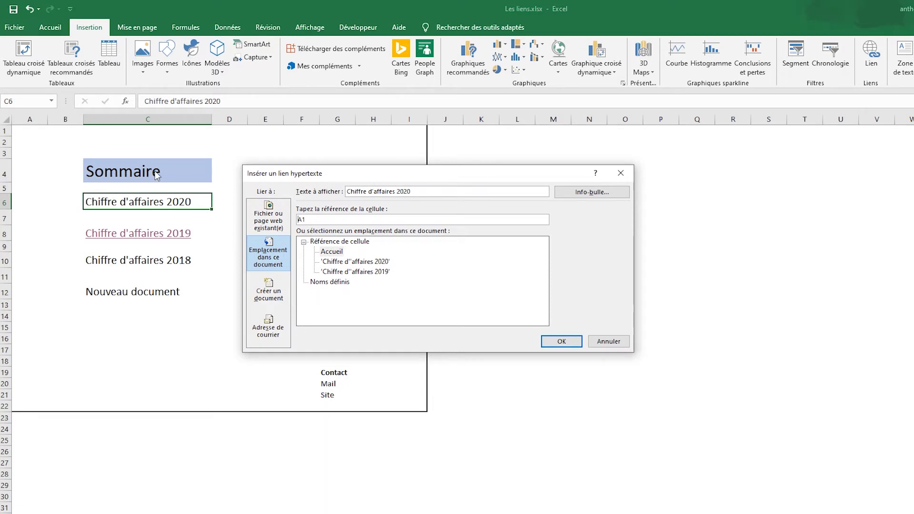
click(347, 264)
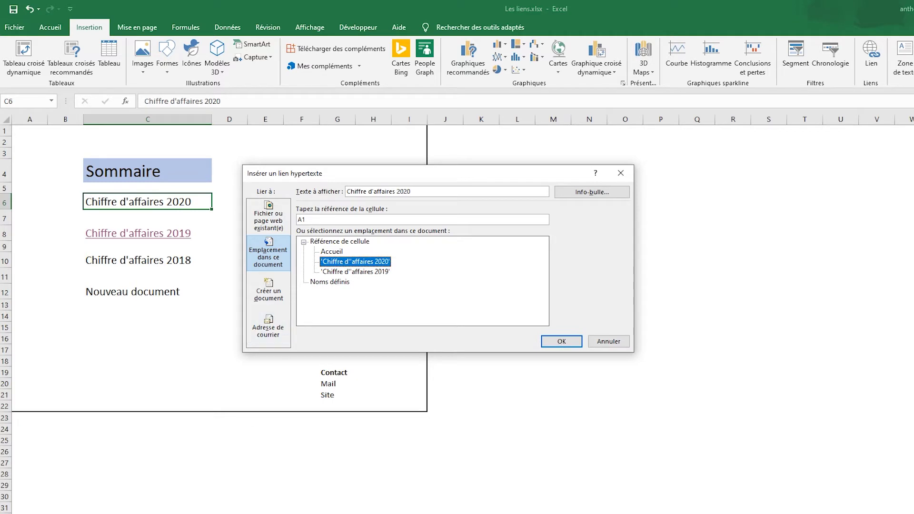
click(560, 340)
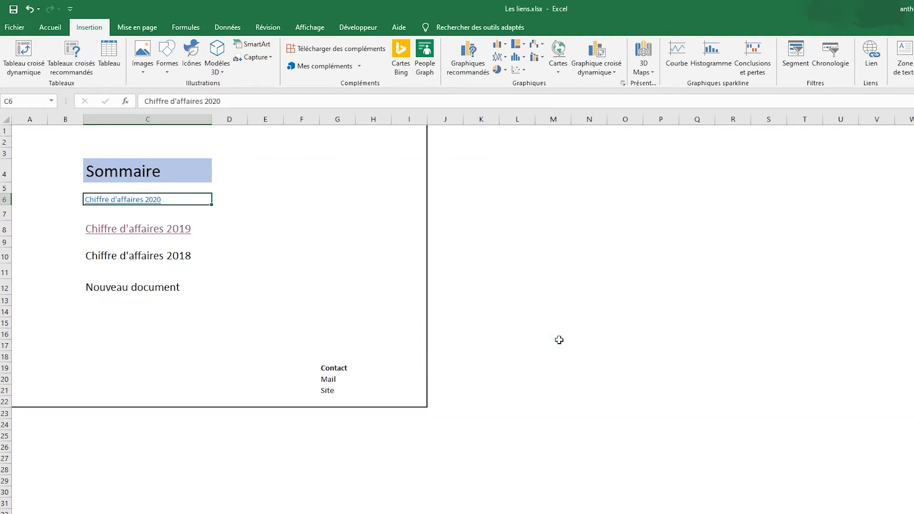
click(215, 241)
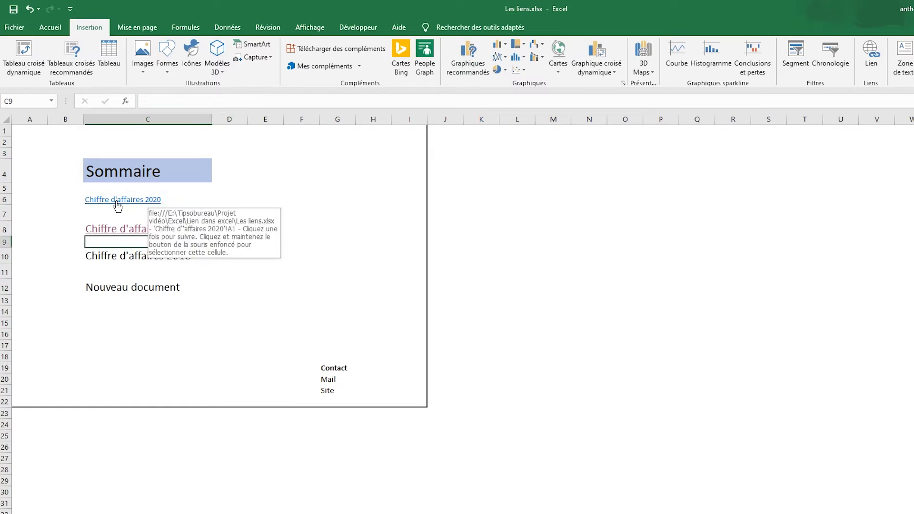
Paint C8's formatting onto the C6 link, then follow it to the 2020 sheet.
key(Left)
key(Up)
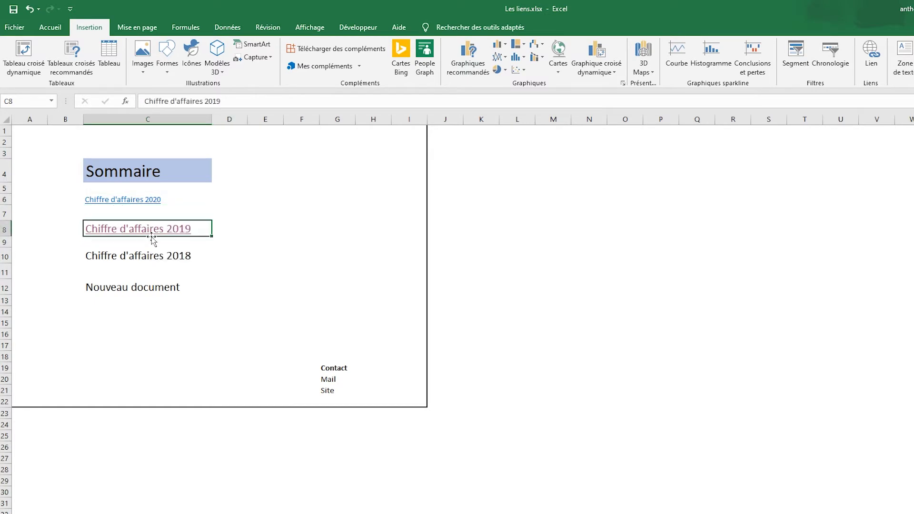
click(43, 27)
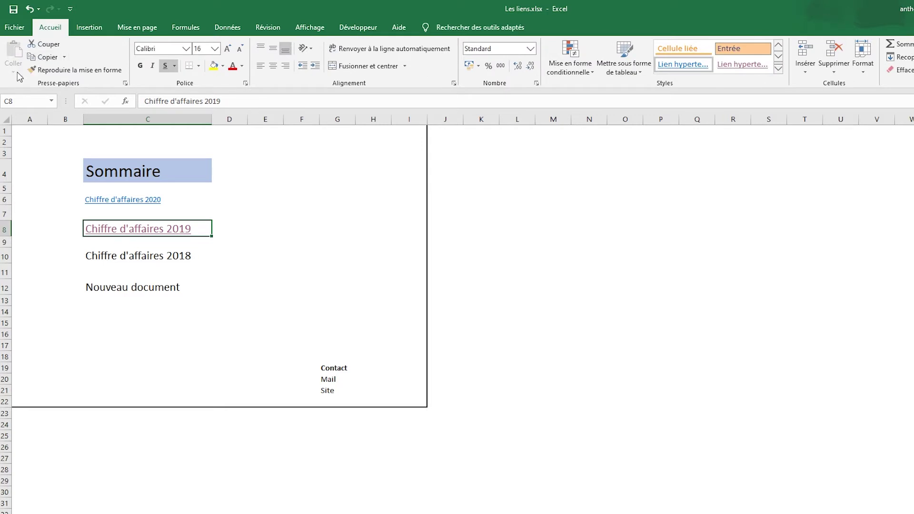
click(75, 70)
click(174, 204)
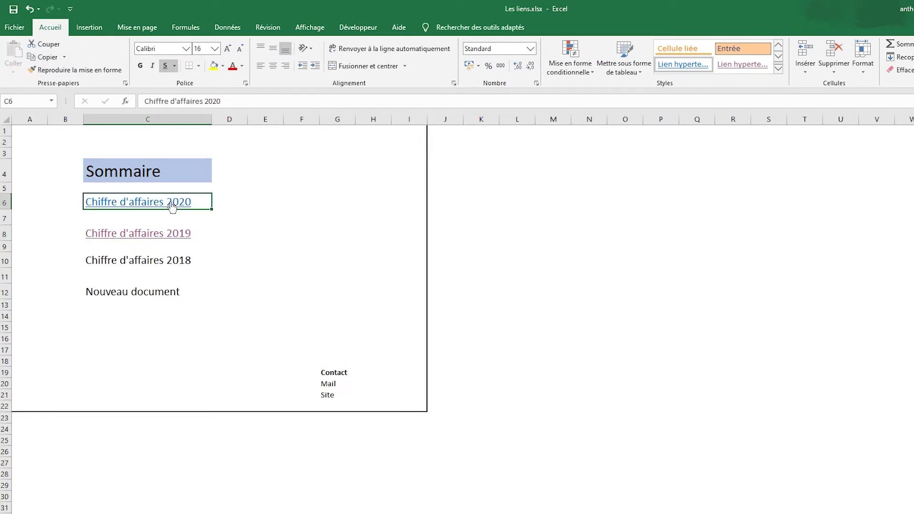
click(255, 230)
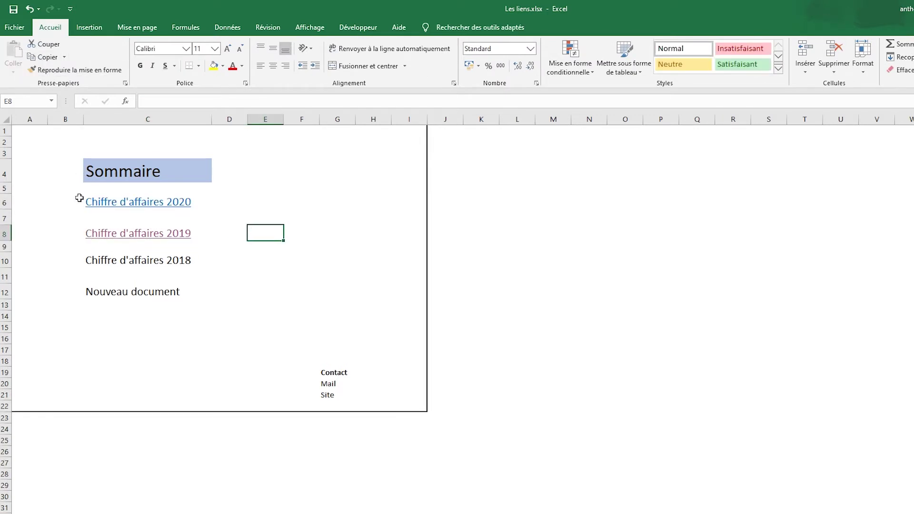
click(106, 203)
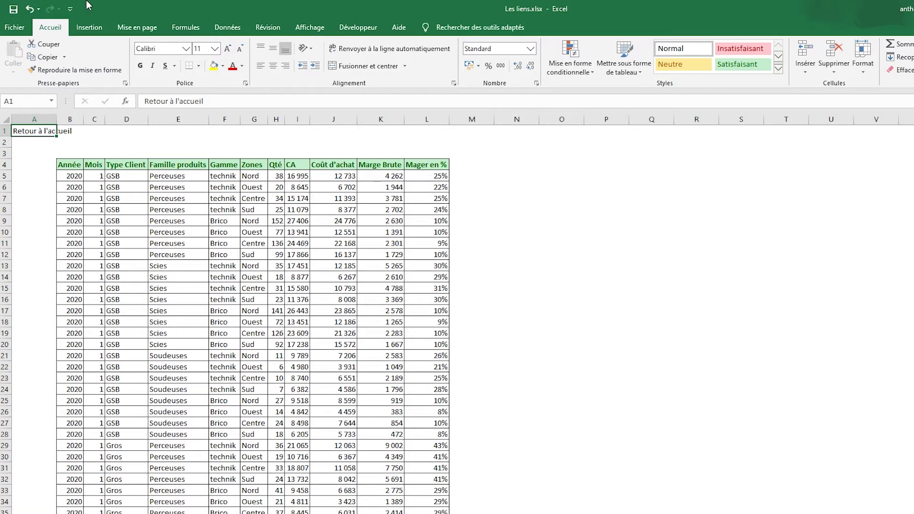
Link A1 on the 2020 sheet back to the Accueil summary sheet.
click(89, 27)
click(872, 55)
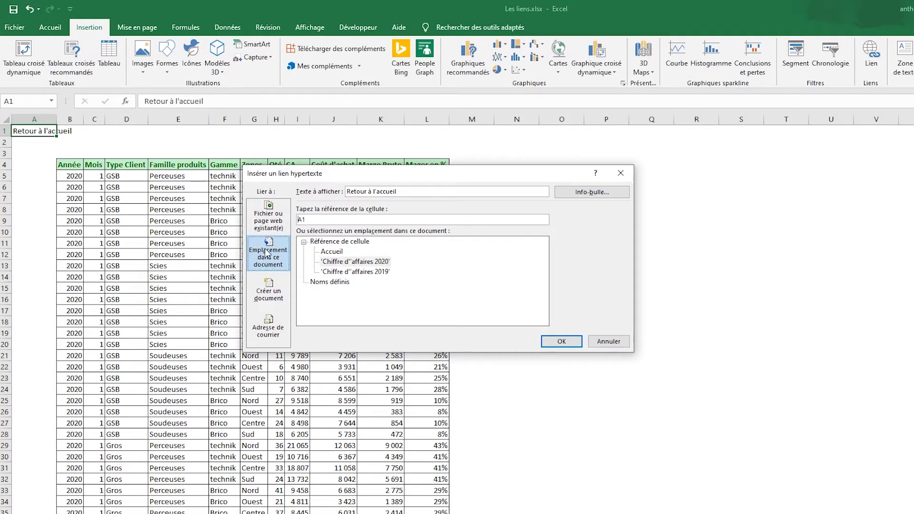
double_click(328, 252)
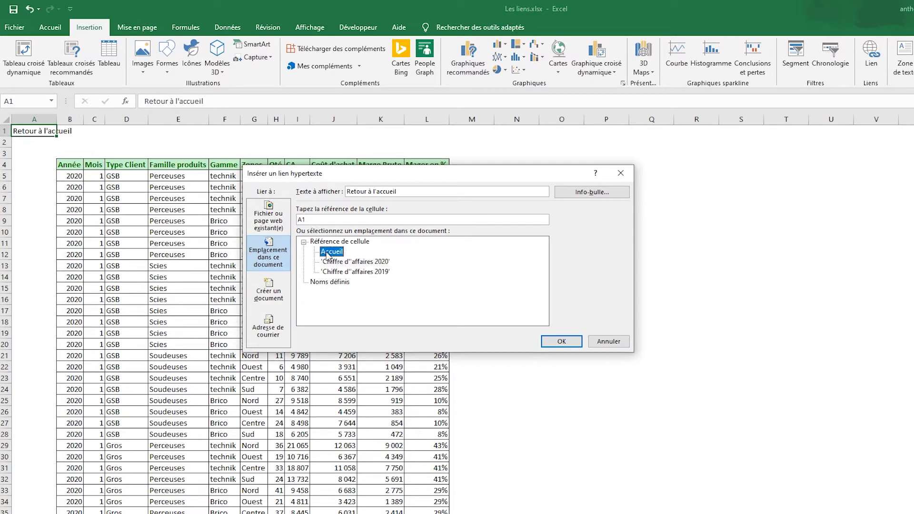
click(41, 132)
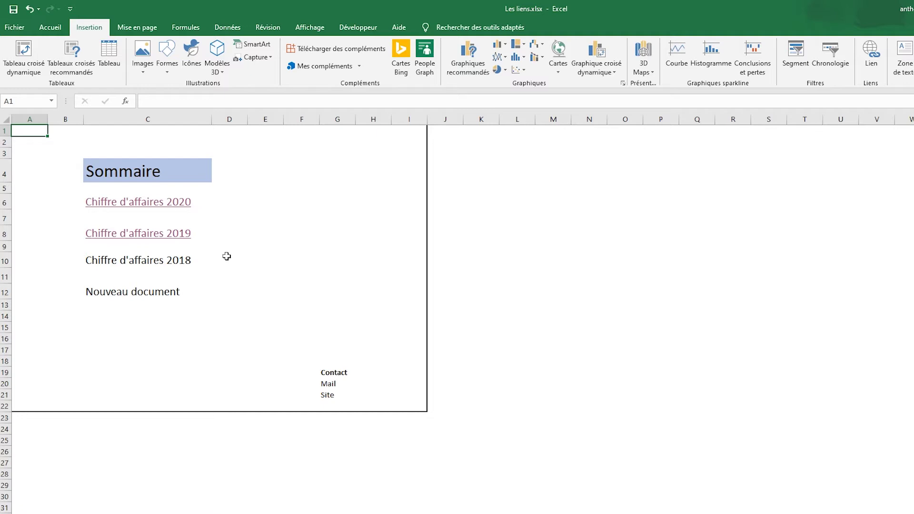
click(101, 259)
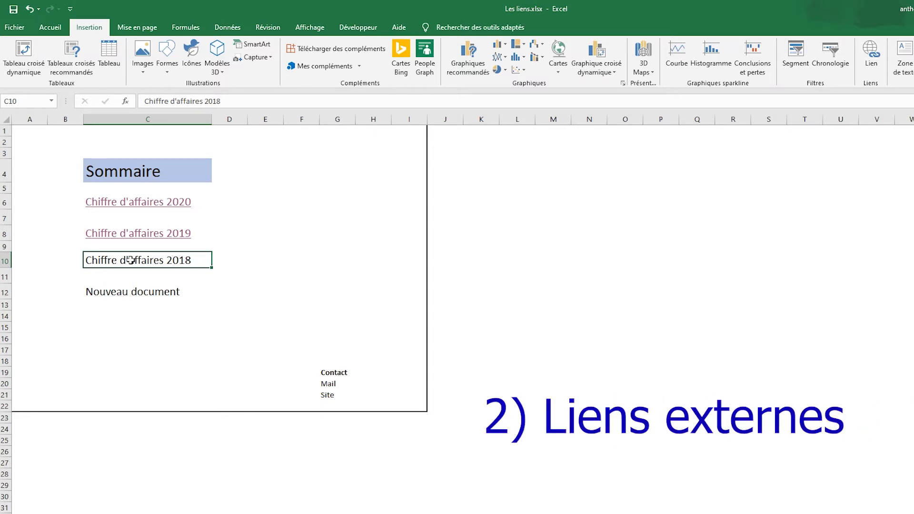
Link C10 to the external workbook Chiffre d'affaires 2018.xlsx.
right_click(130, 260)
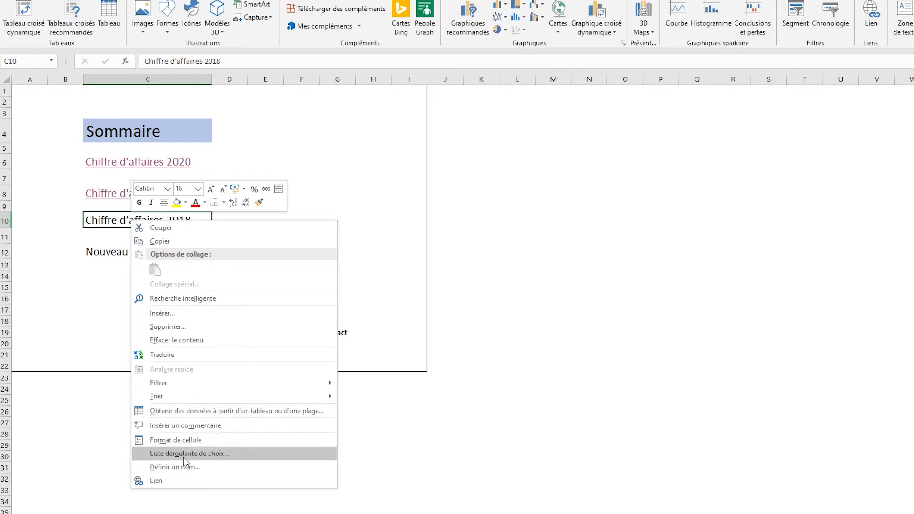
click(170, 481)
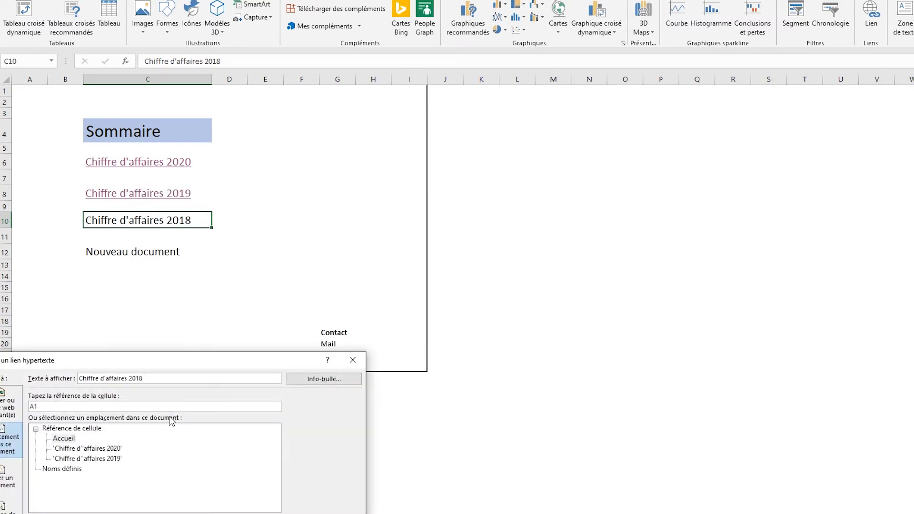
drag(162, 307, 447, 109)
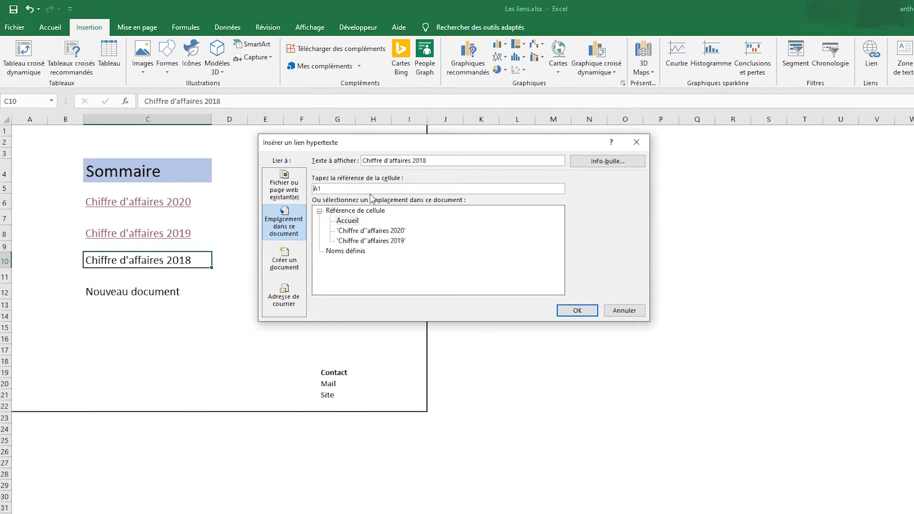
click(296, 183)
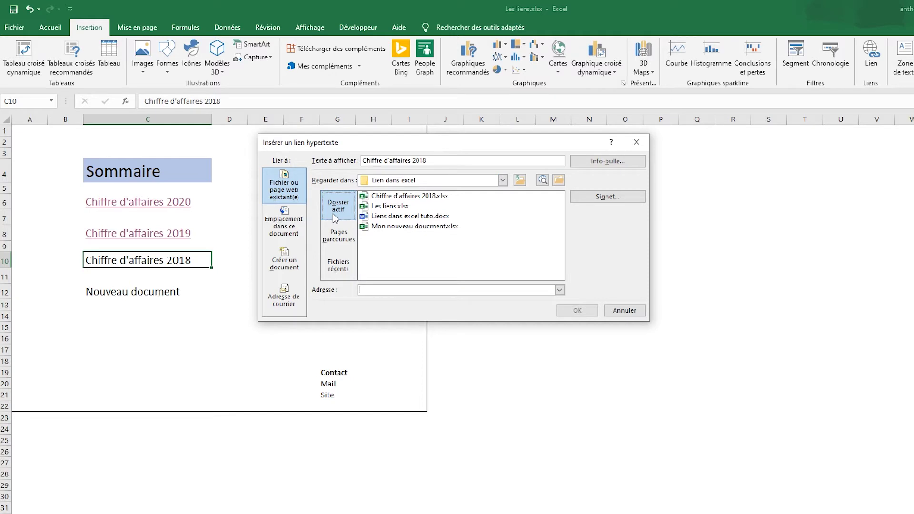
click(503, 180)
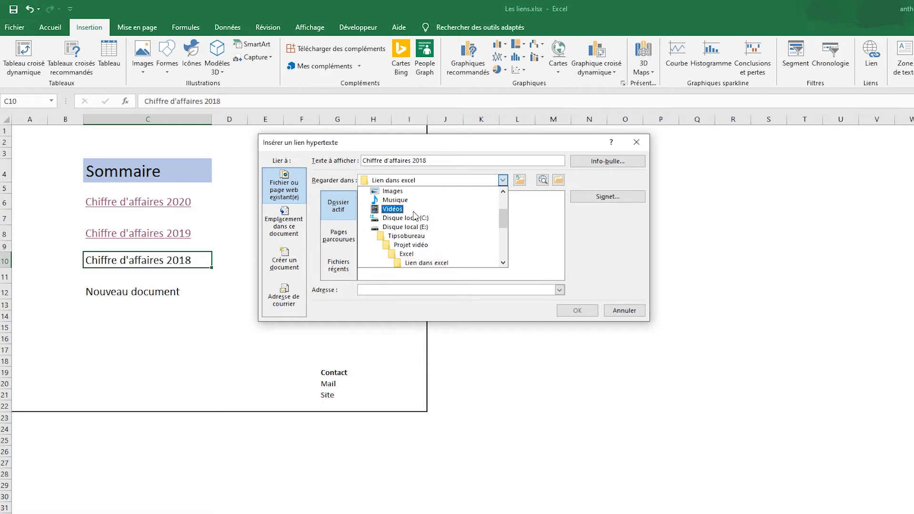
click(540, 241)
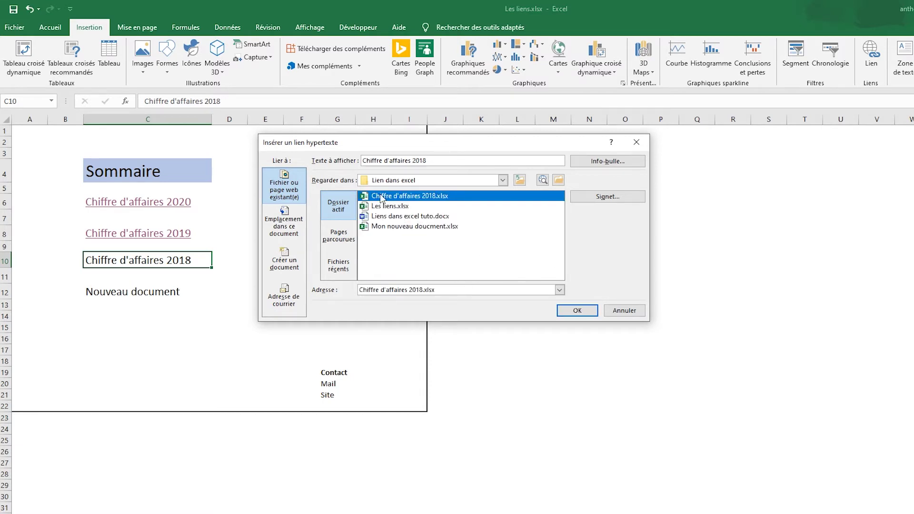
double_click(448, 200)
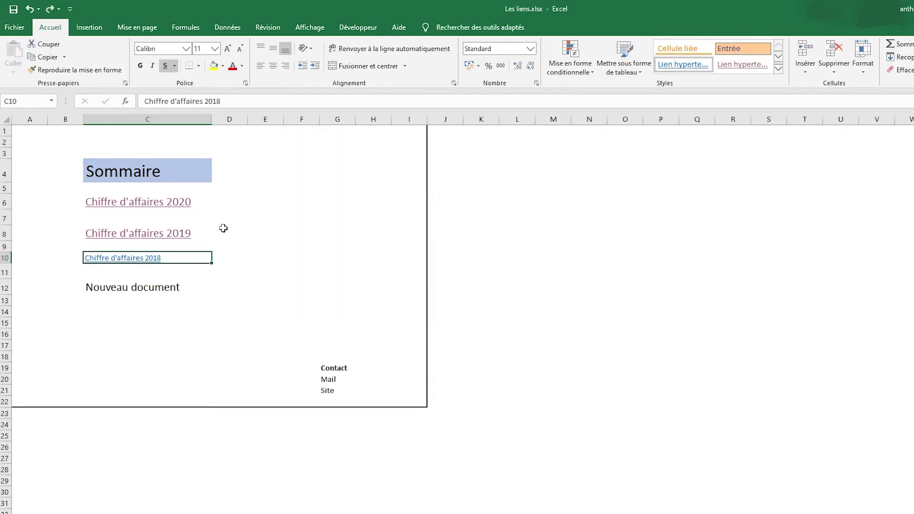
Paint C8's formatting onto C10 and test that the 2018 link opens its workbook.
click(208, 233)
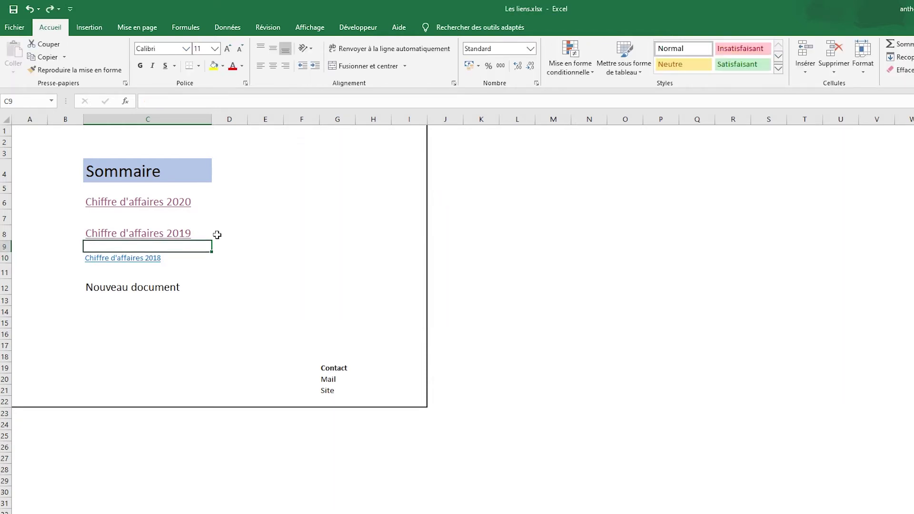
click(80, 69)
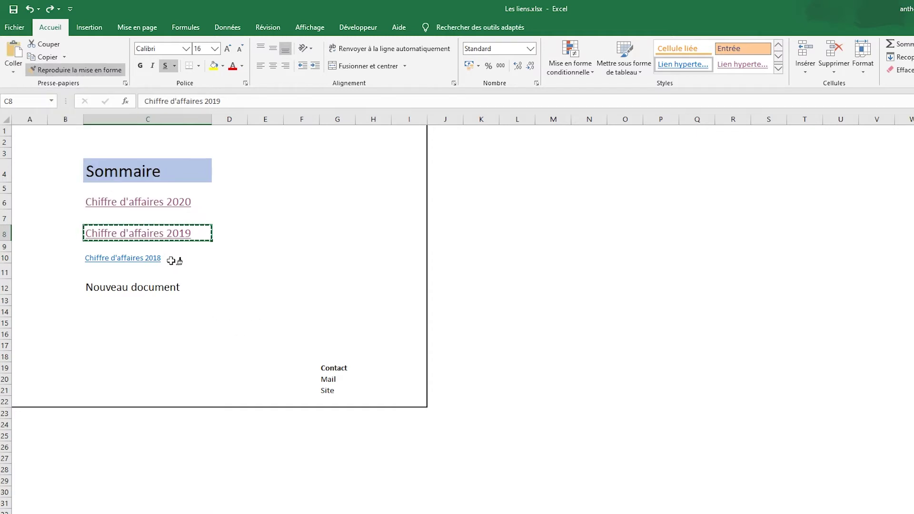
click(173, 259)
click(196, 289)
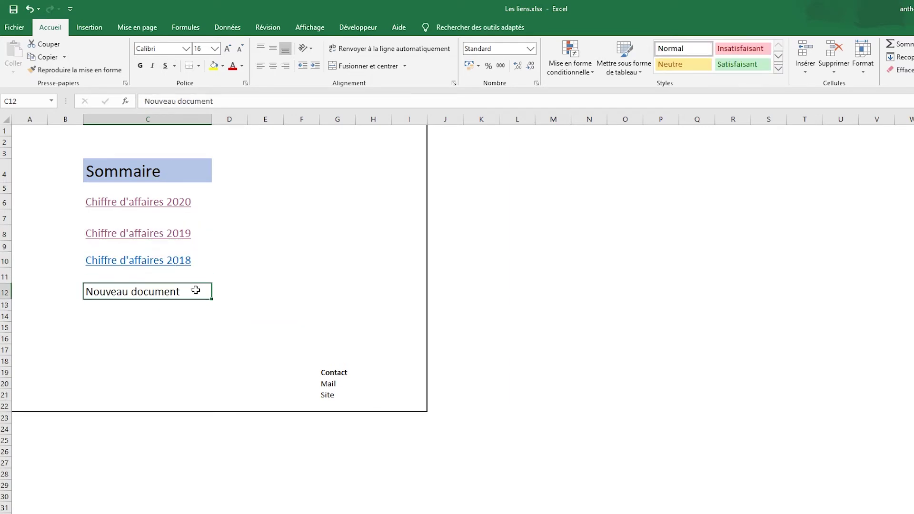
click(138, 261)
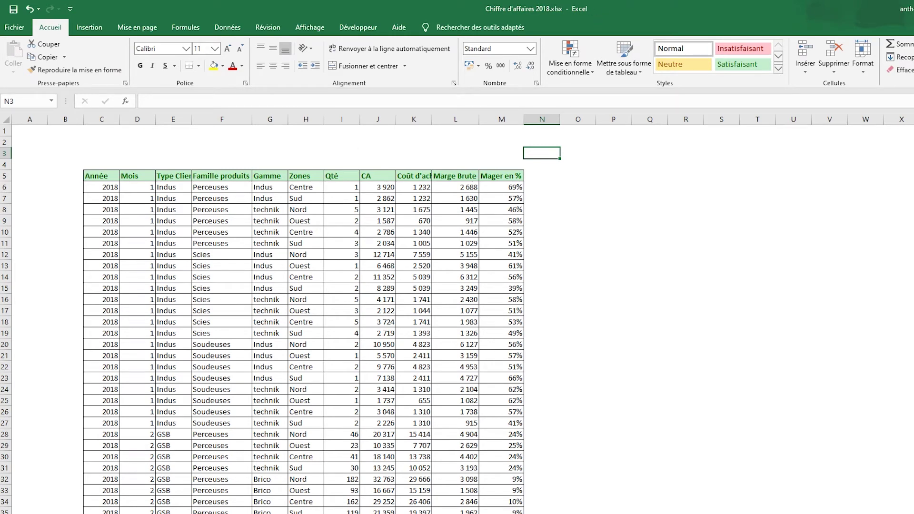
key(alt+Tab)
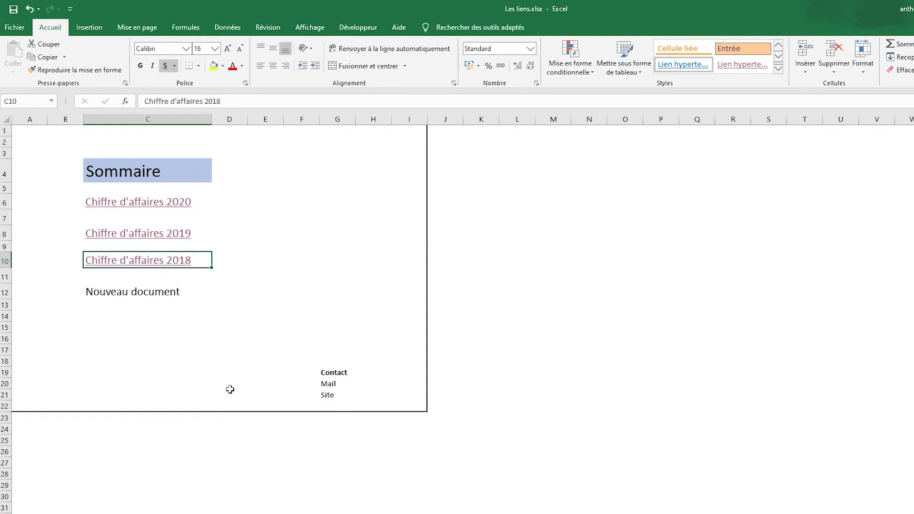
click(171, 257)
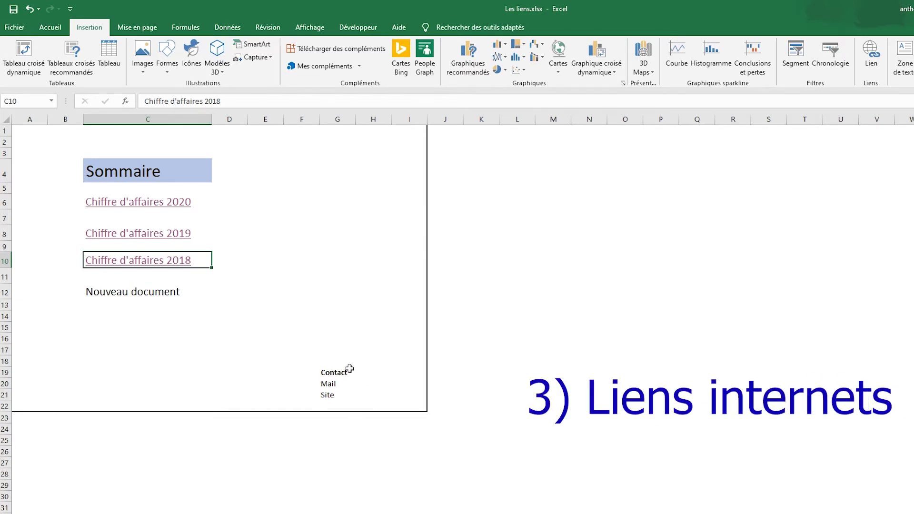
click(333, 395)
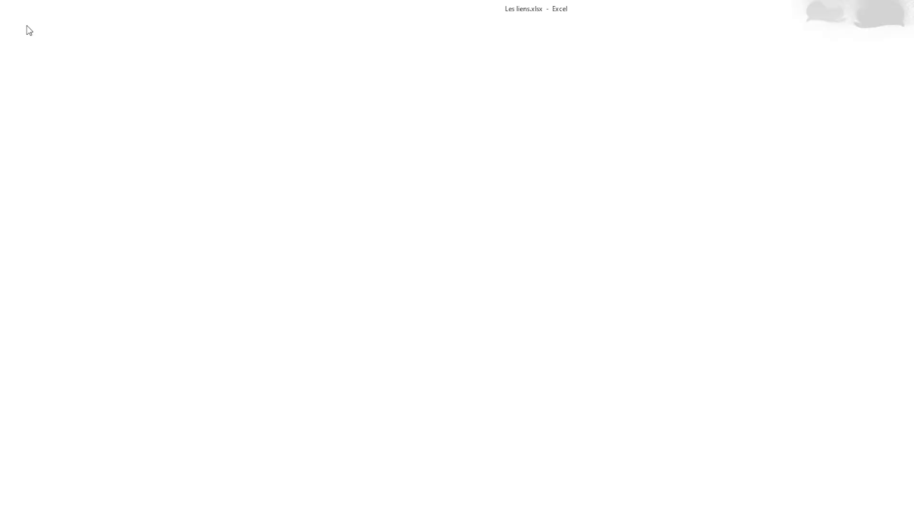
click(881, 65)
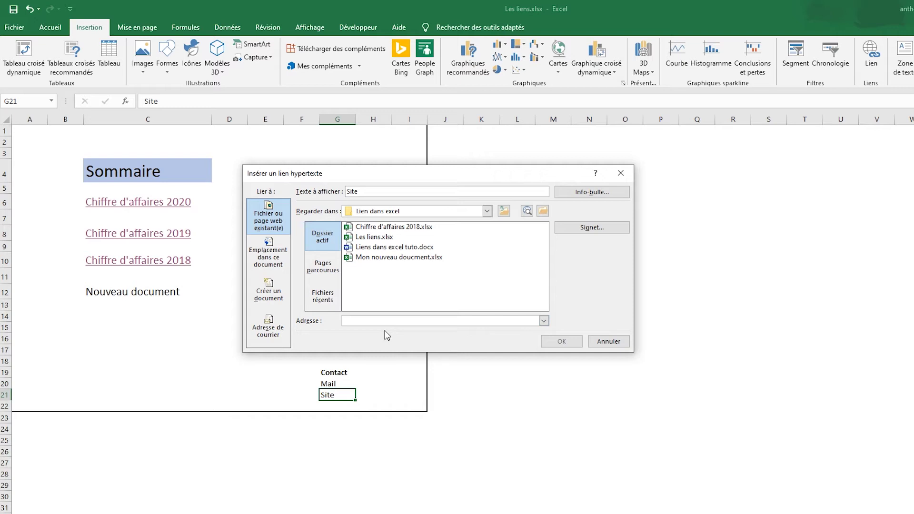
text(http://www.tip)
key(Tab)
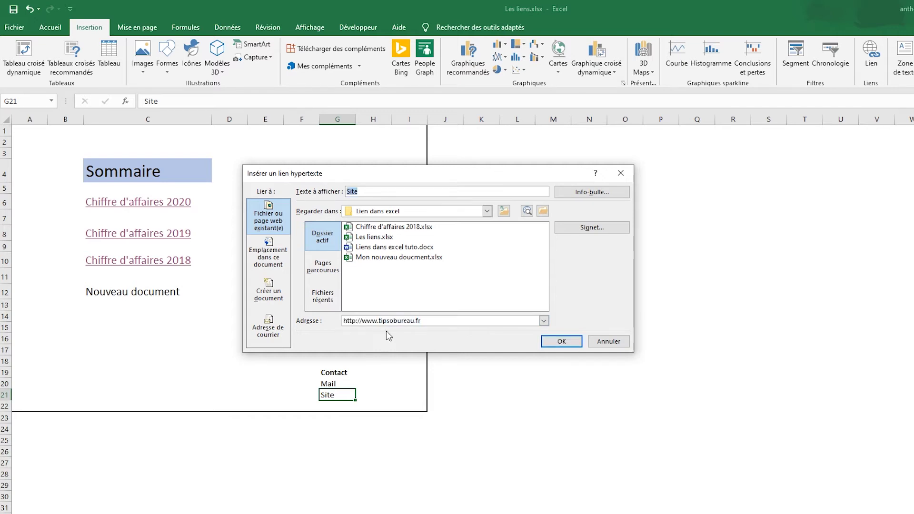
click(548, 343)
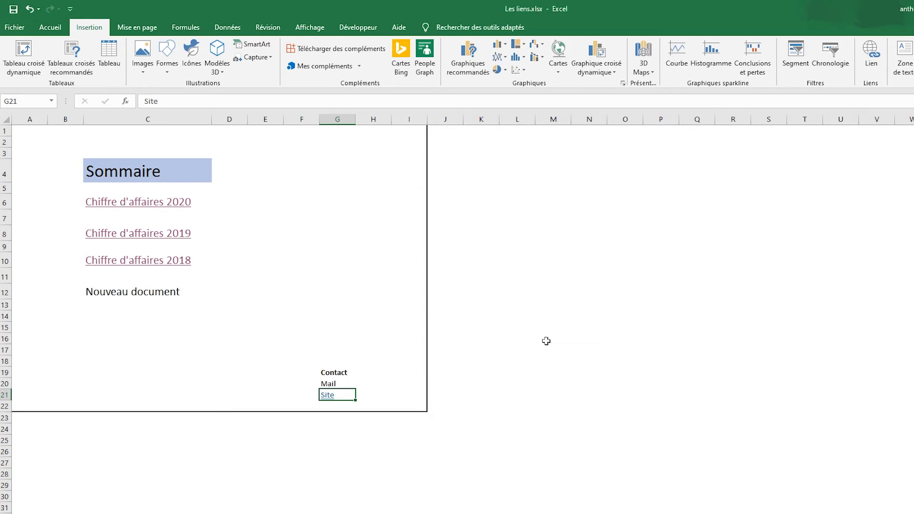
click(327, 395)
click(326, 385)
Link Mail to the contact e-mail address with subject 'Demande de renseignements complémentaires'.
right_click(330, 384)
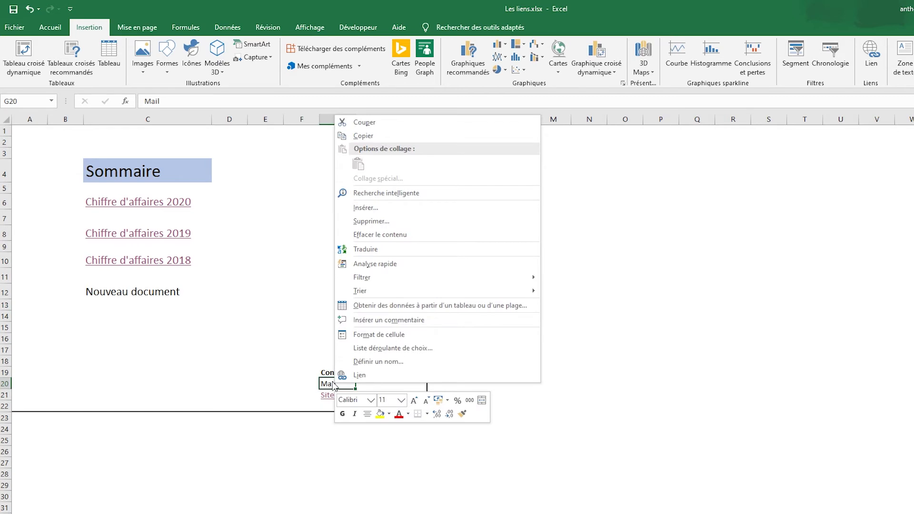
click(361, 376)
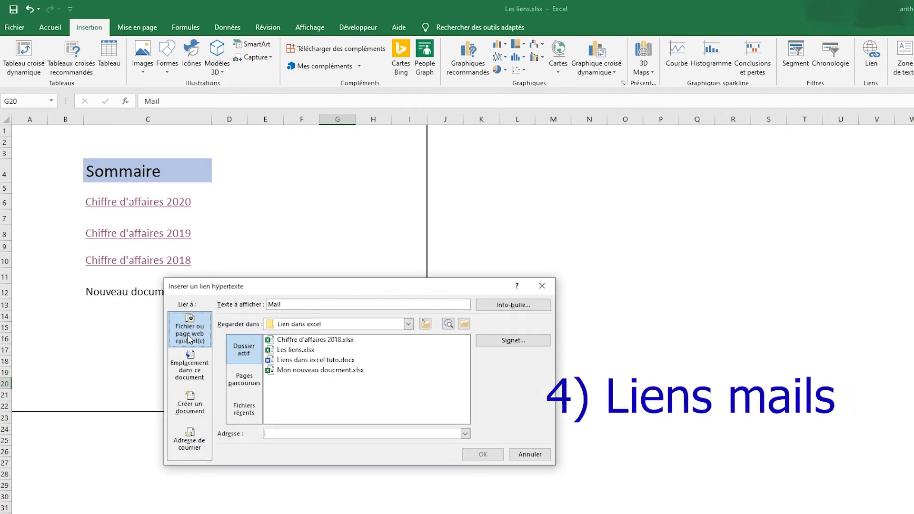
click(190, 442)
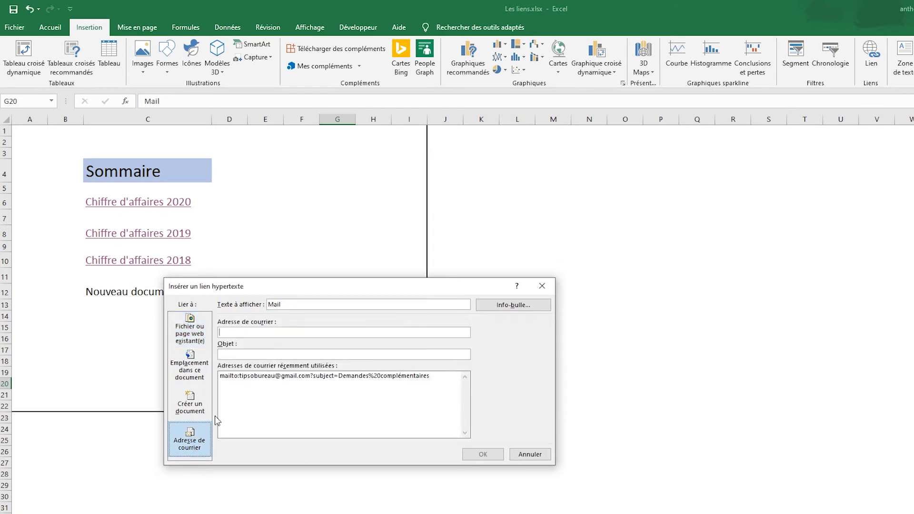
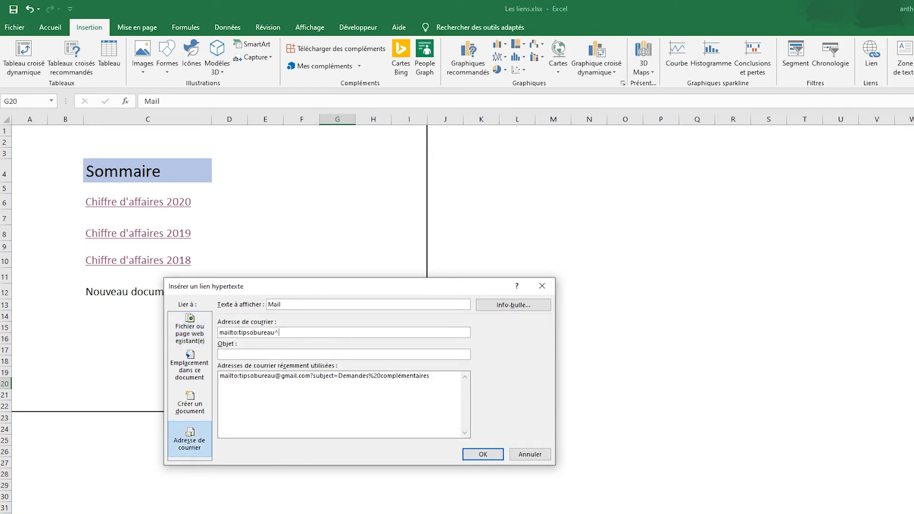
text(Demande de rense)
text(ignemen)
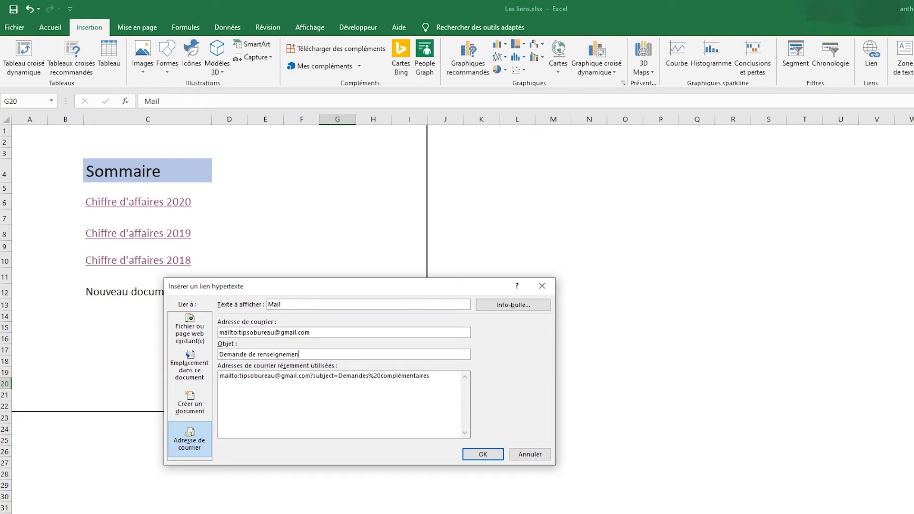
text(ts complémentaires)
click(497, 454)
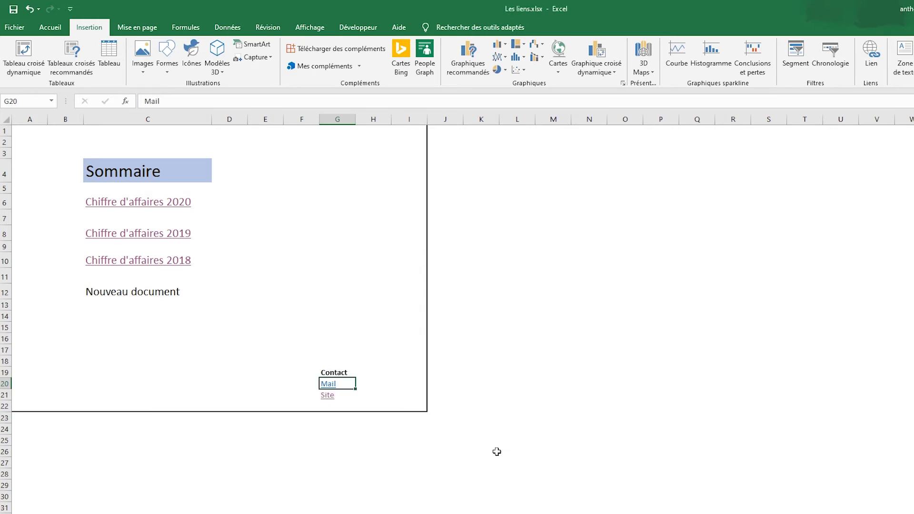
click(367, 296)
Test the Mail link, then select the Nouveau document cell C12.
click(328, 384)
click(209, 291)
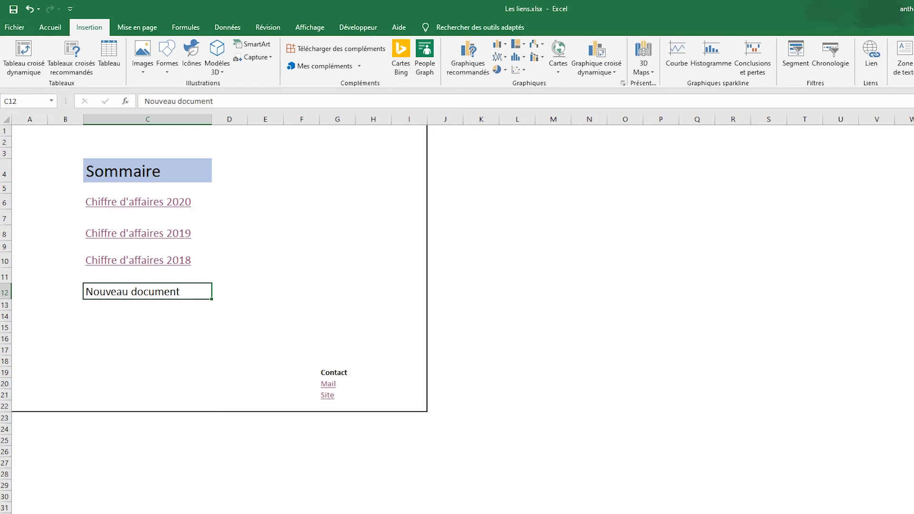
Link C12 to a new document named Test, set to be edited immediately.
click(881, 56)
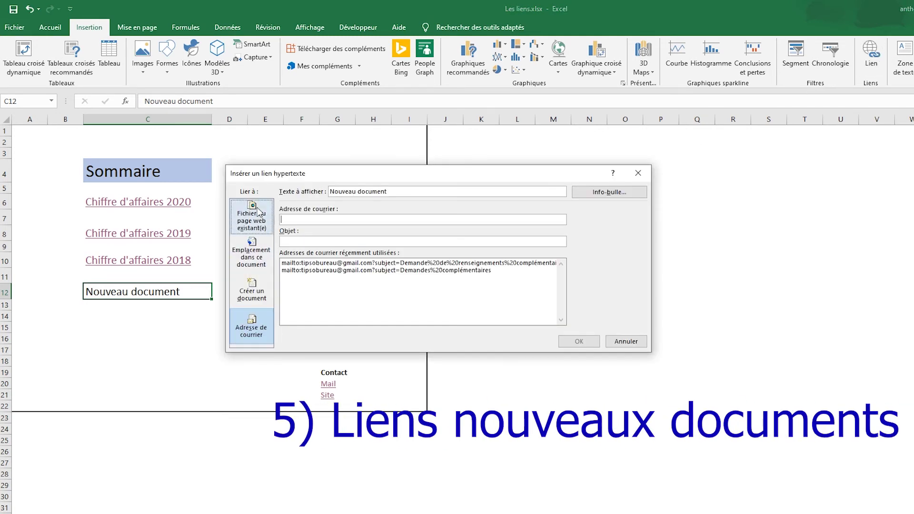
click(252, 291)
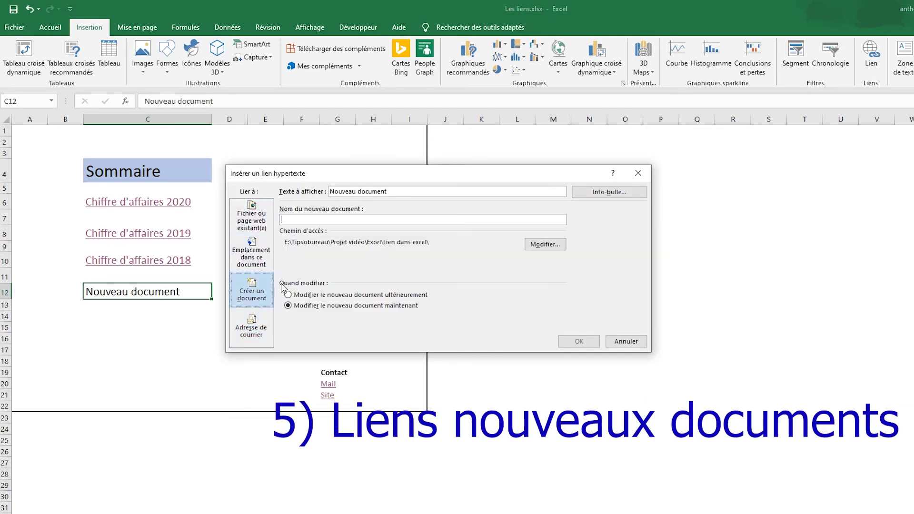
click(323, 224)
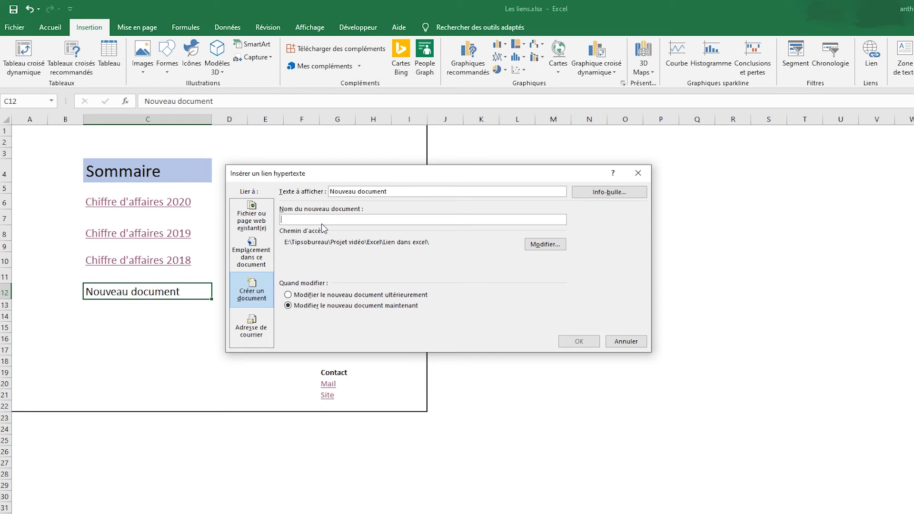
text(Test)
click(329, 296)
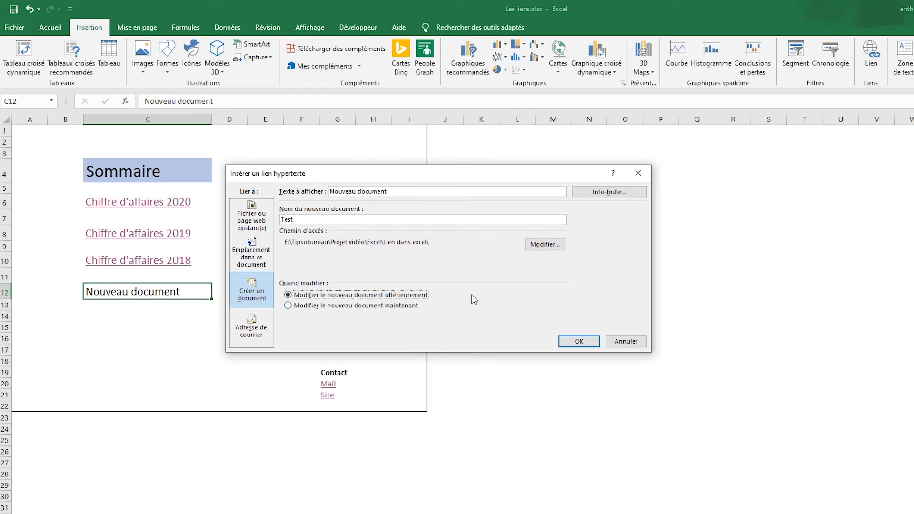
click(381, 306)
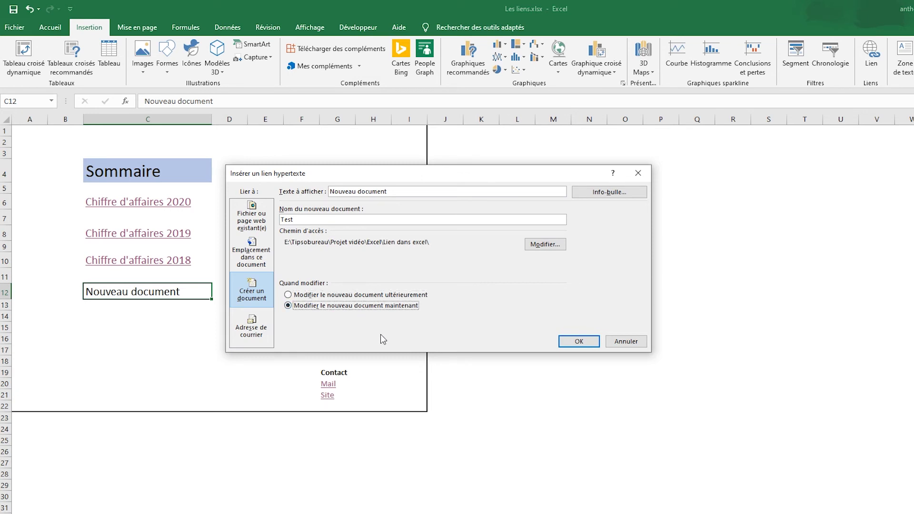
click(585, 343)
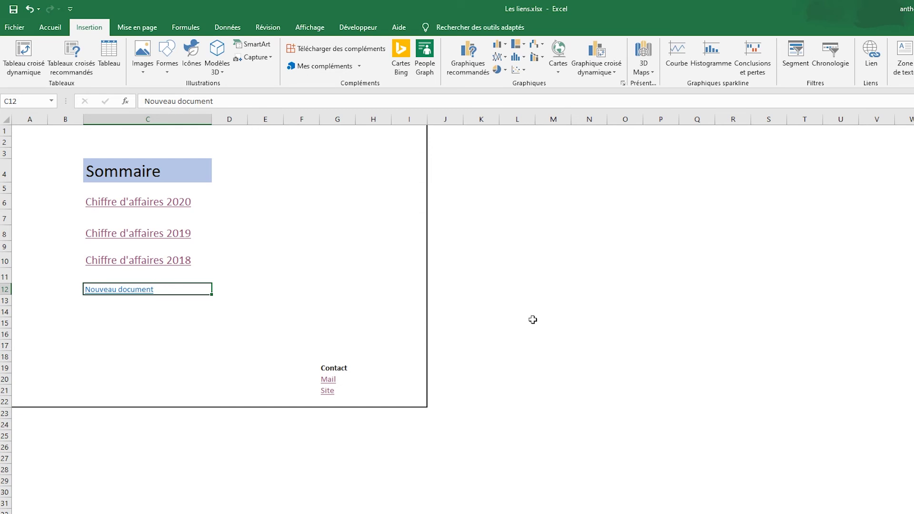
click(527, 300)
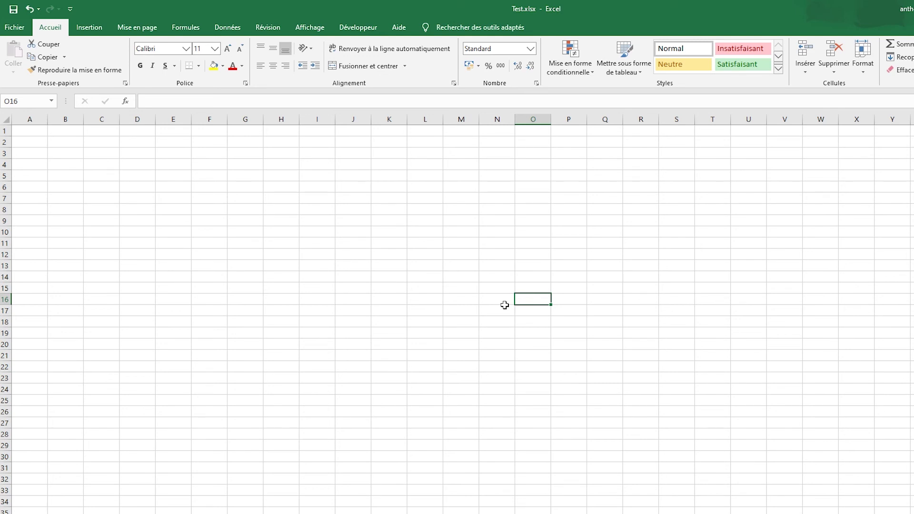
Create a blank workbook with Ctrl+N, then return to the Les liens Sommaire sheet.
key(alt+Tab)
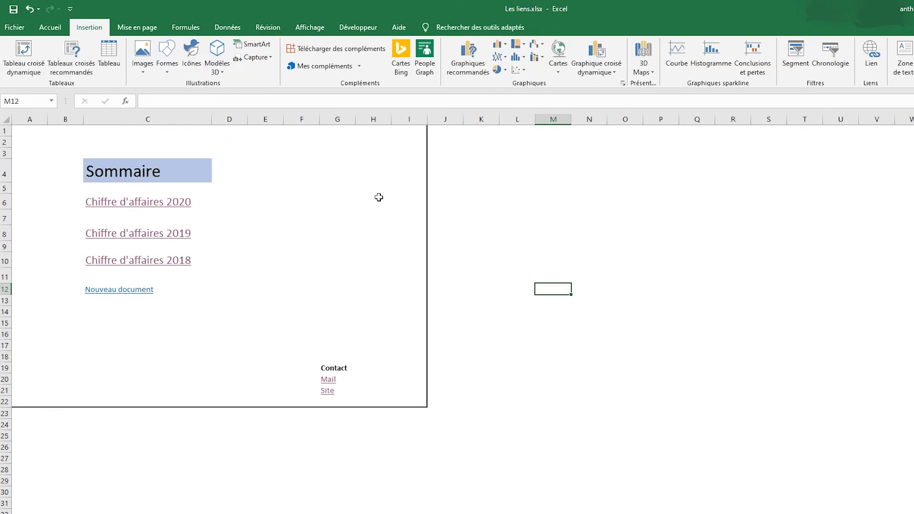
key(ctrl+n)
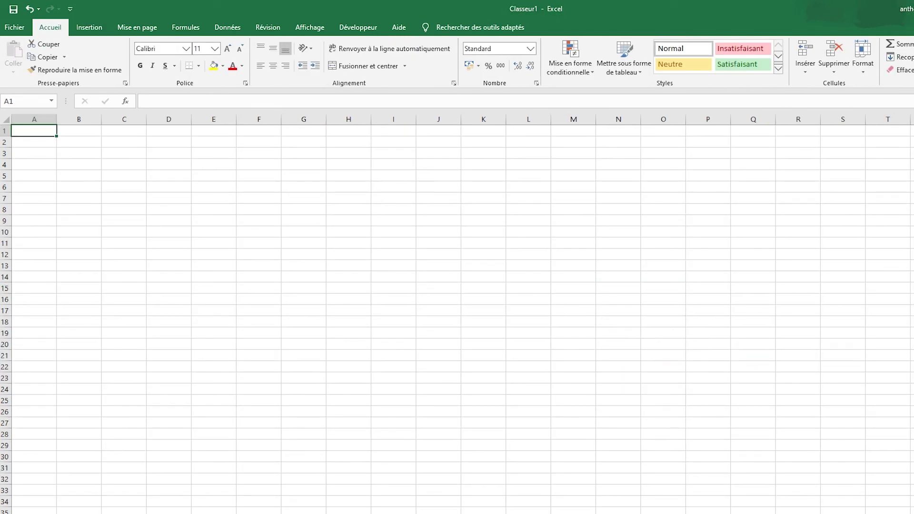
key(alt+Tab)
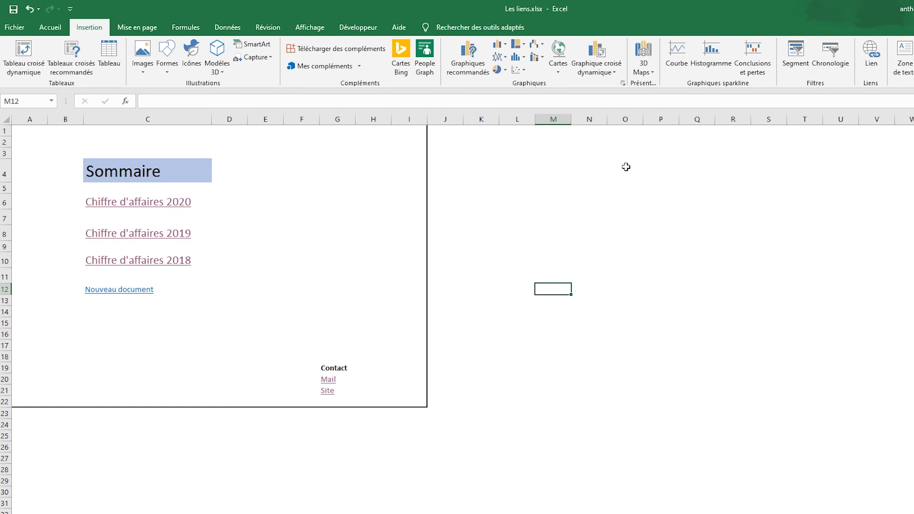
click(266, 280)
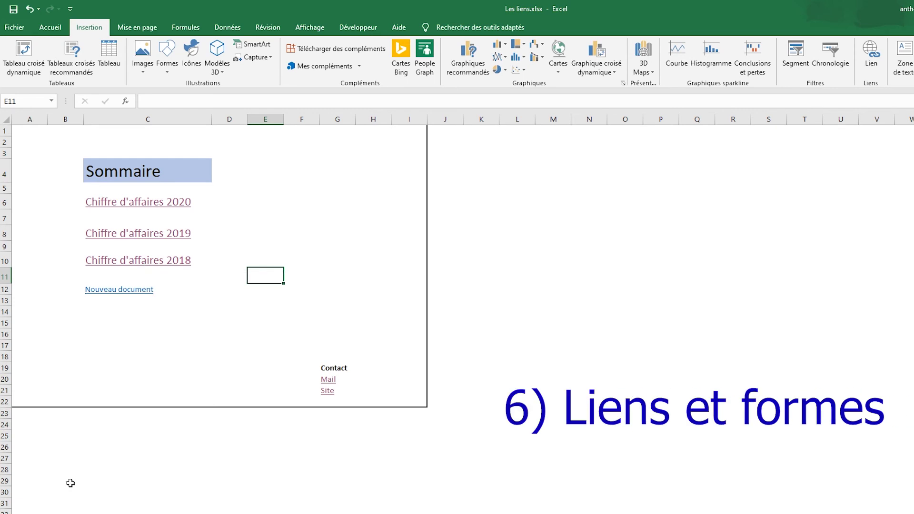
Switch to the Chiffre d'affaires 2020 sheet and select empty cell C2 above the table.
click(80, 513)
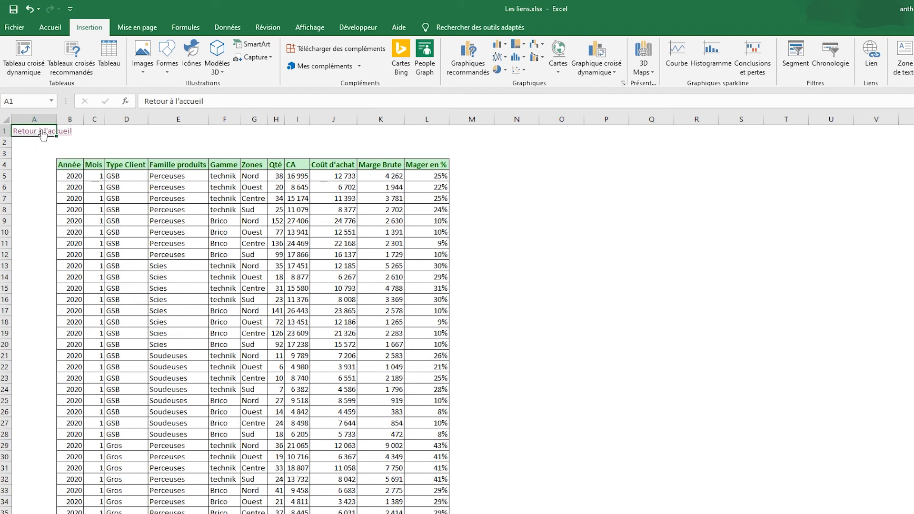
click(100, 140)
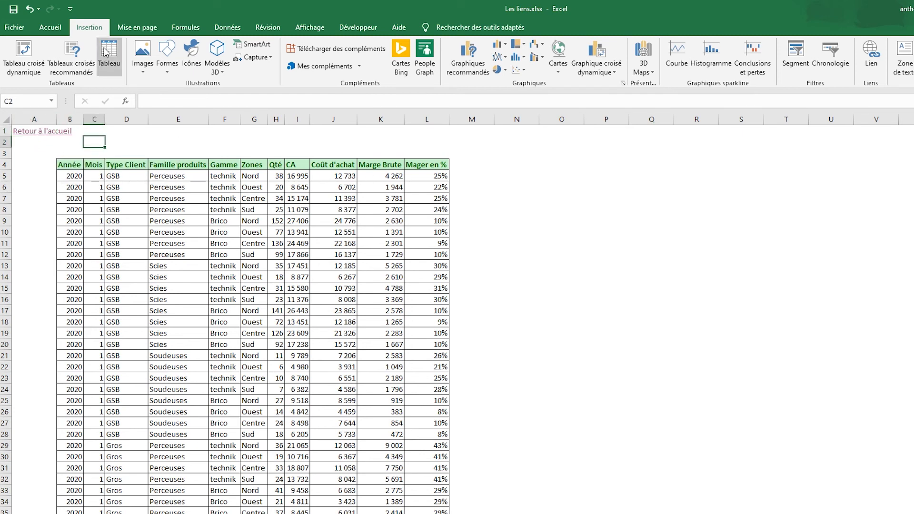
Draw a curved arrow shape just below the Retour à l'accueil link.
click(167, 73)
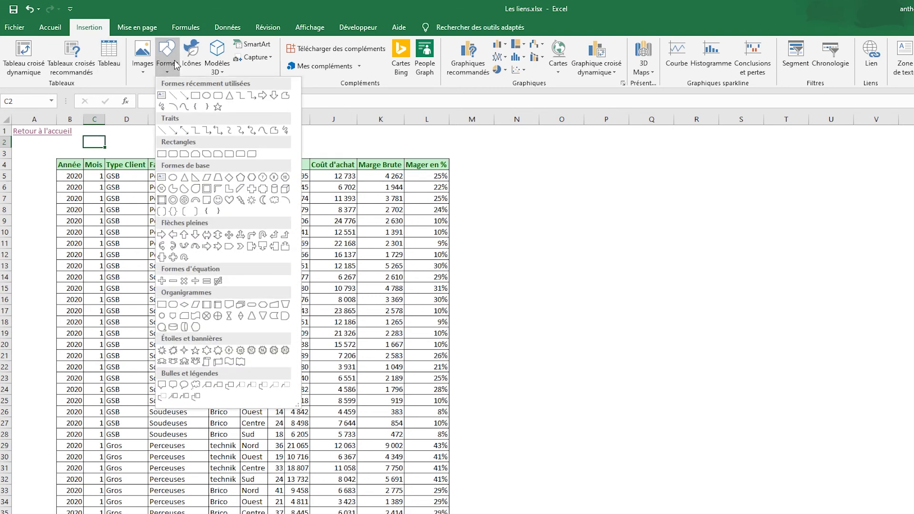
click(230, 178)
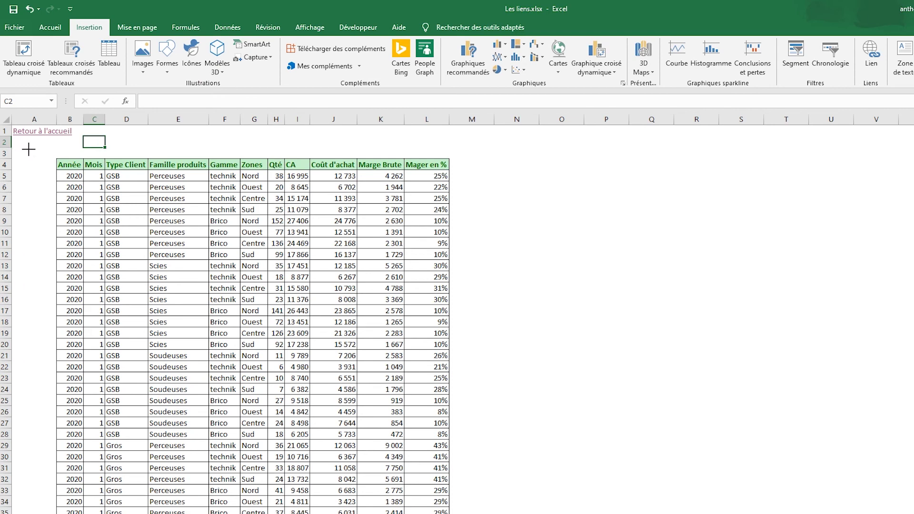
mouse_move(19, 148)
mouse_down()
mouse_move(62, 174)
mouse_move(47, 150)
mouse_up()
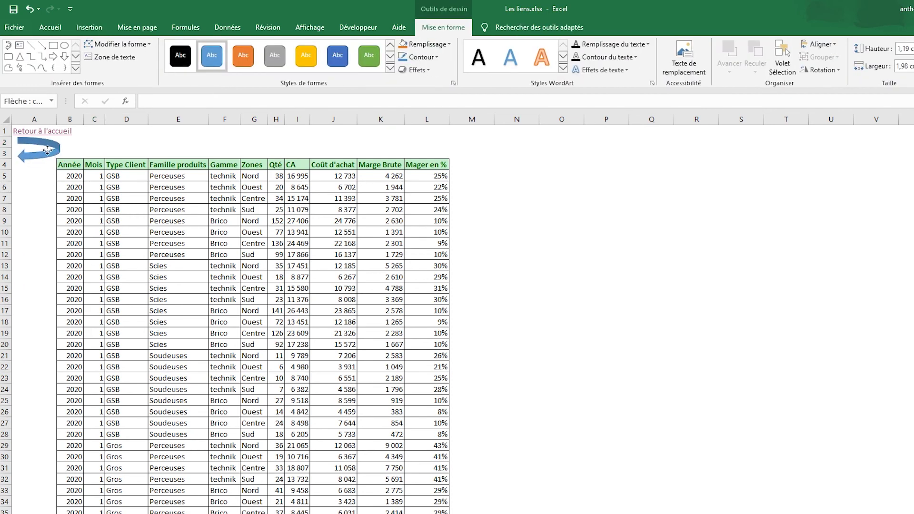
click(110, 143)
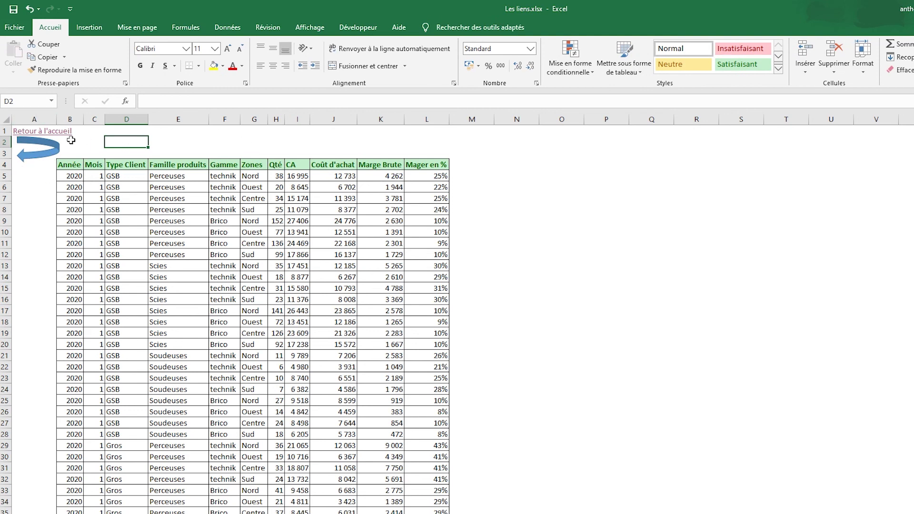
Hyperlink the curved arrow to the Accueil sheet in this workbook.
right_click(37, 153)
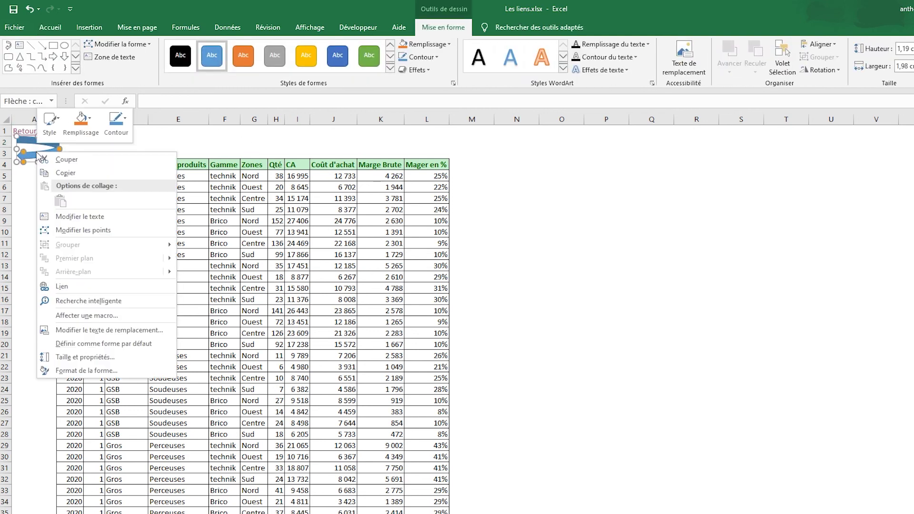
click(61, 286)
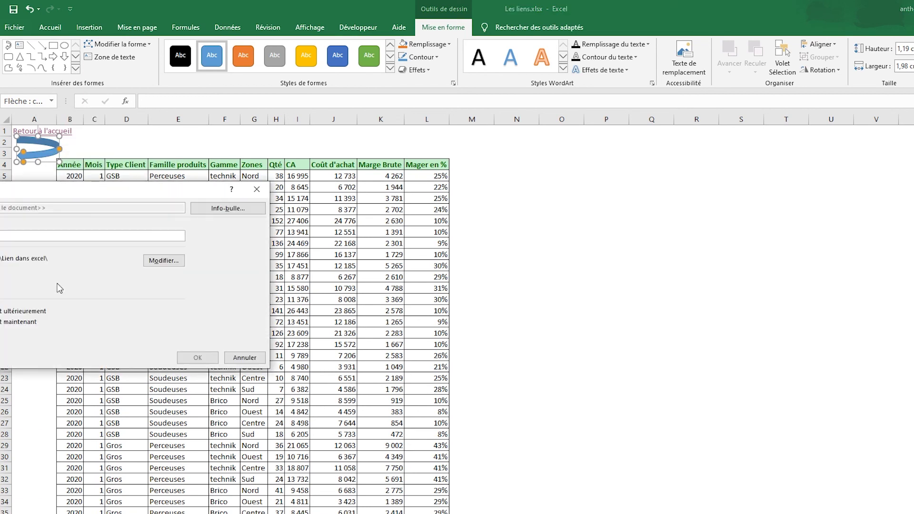
click(136, 252)
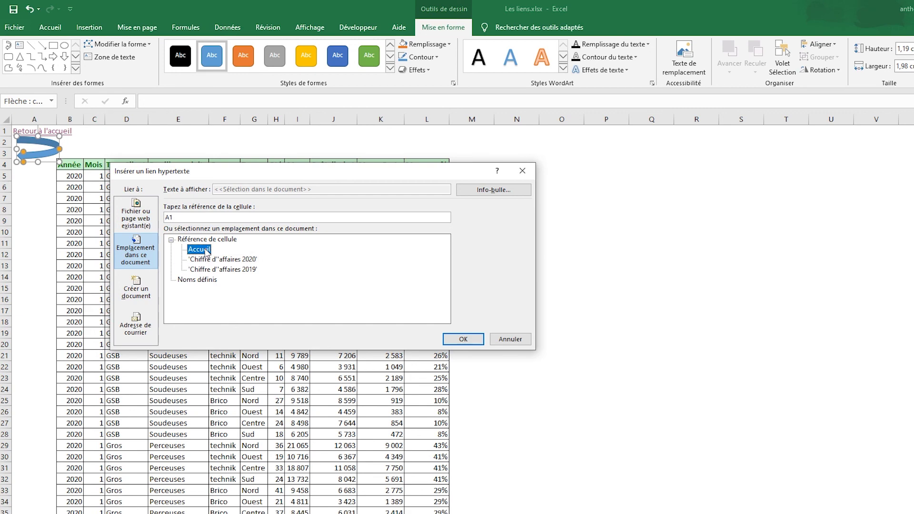
key(Return)
click(225, 131)
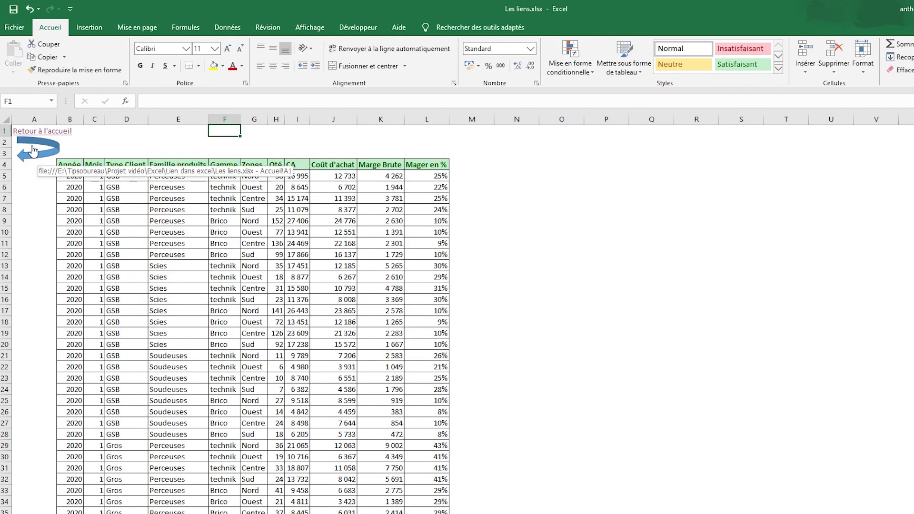
click(34, 151)
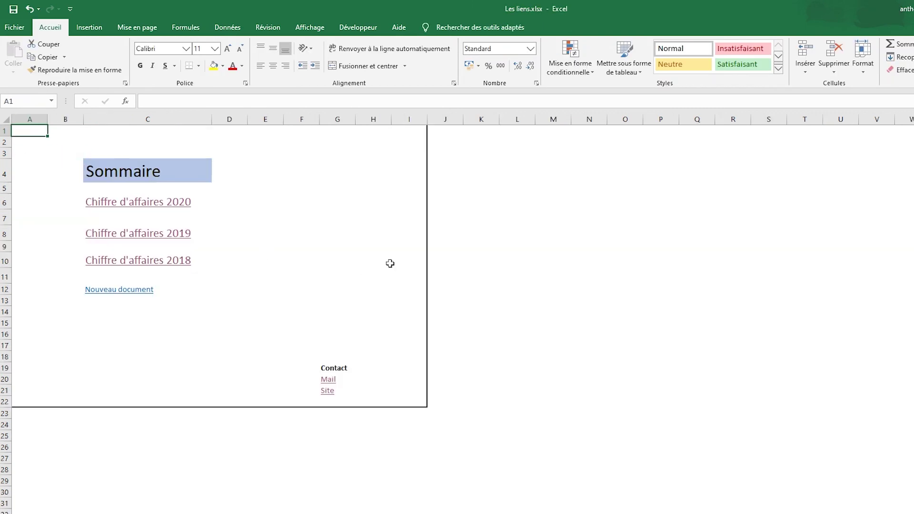
click(138, 201)
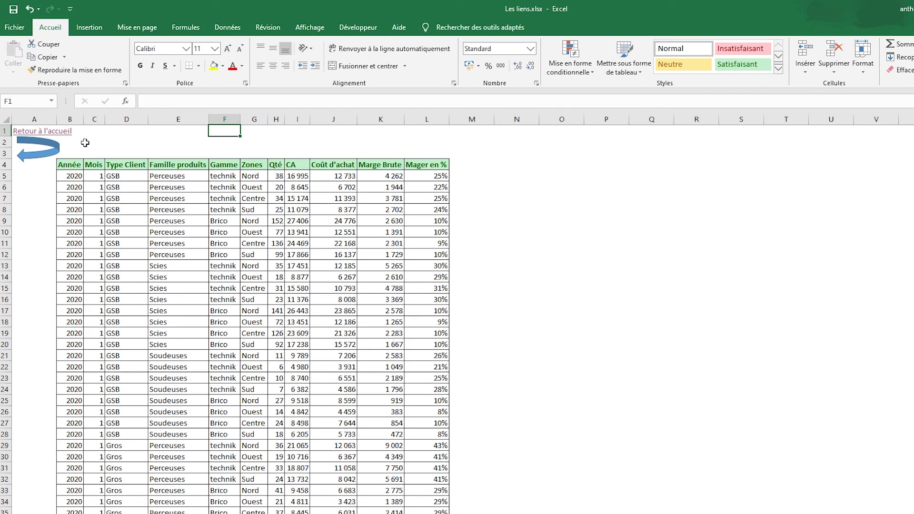